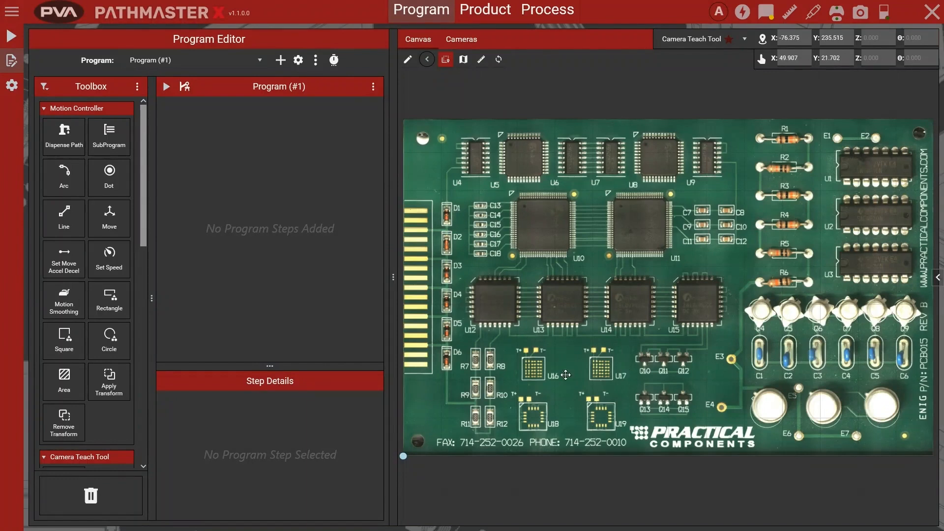
Add a Conditional step to Program (#1).
scroll(84, 355, "down", 2)
scroll(84, 356, "down", 2)
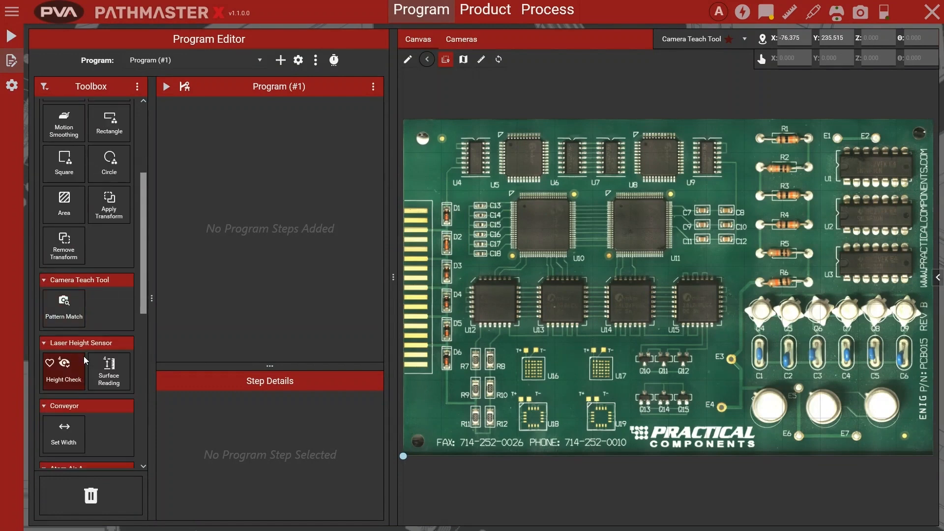
scroll(86, 349, "down", 7)
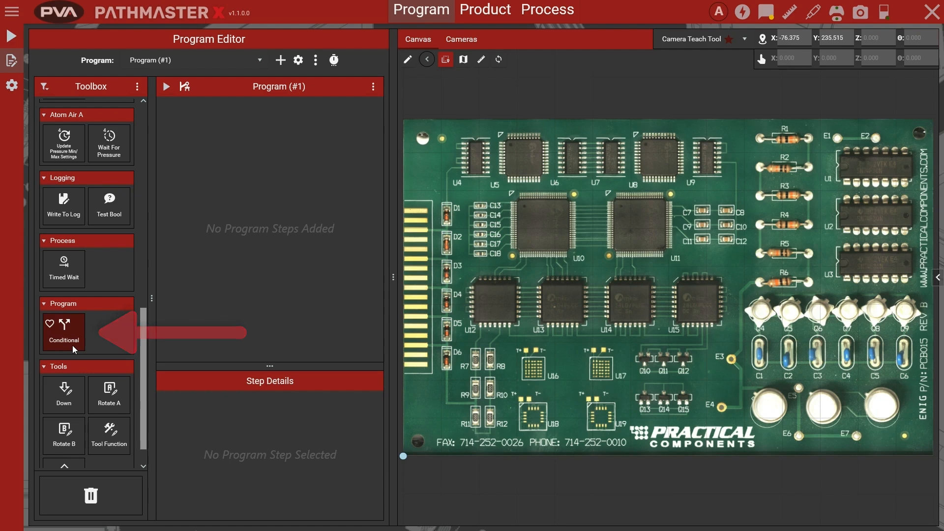
left_click_drag(77, 347, 253, 101)
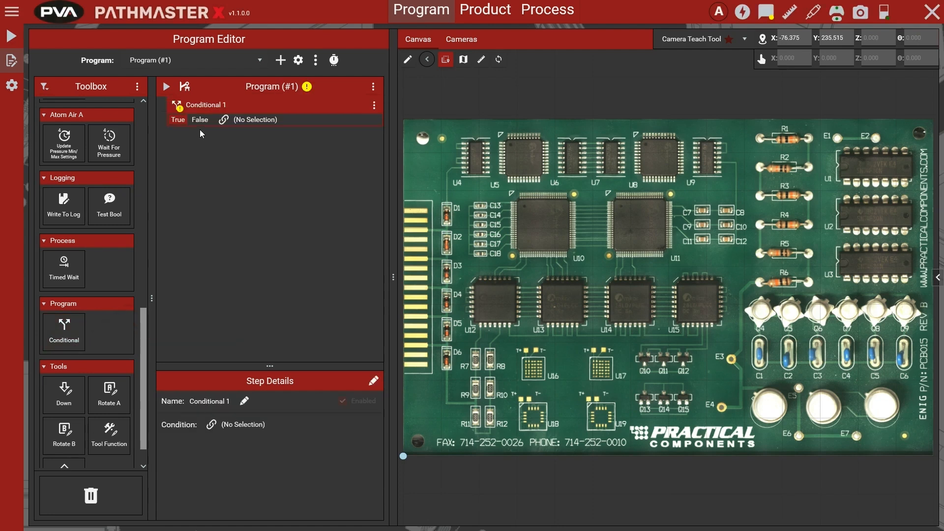
Open Conditional 1 for editing and browse the shared outputs offered for its condition.
double_click(252, 105)
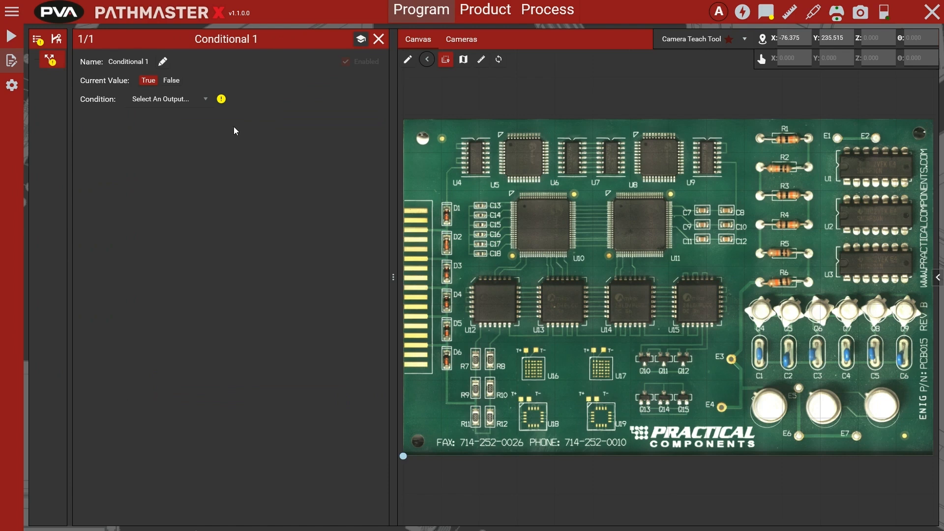
left_click(208, 98)
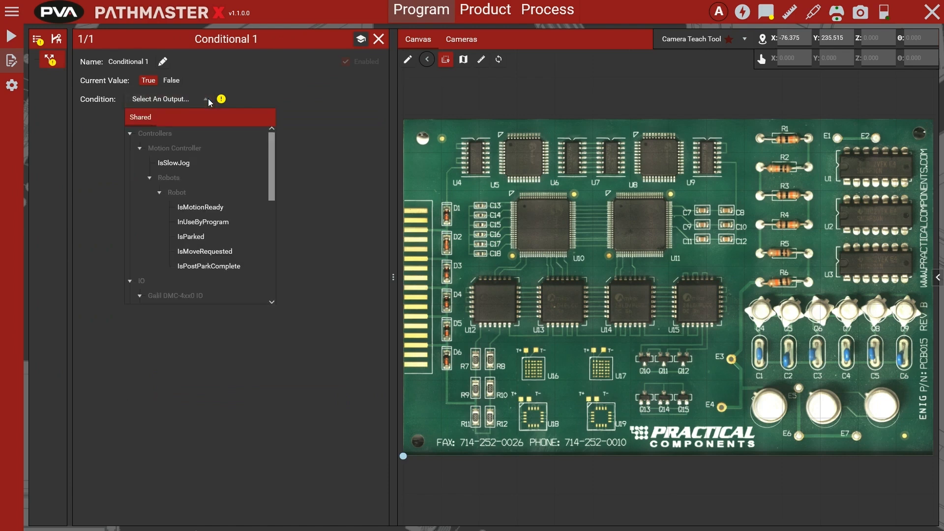
scroll(228, 185, "down", 5)
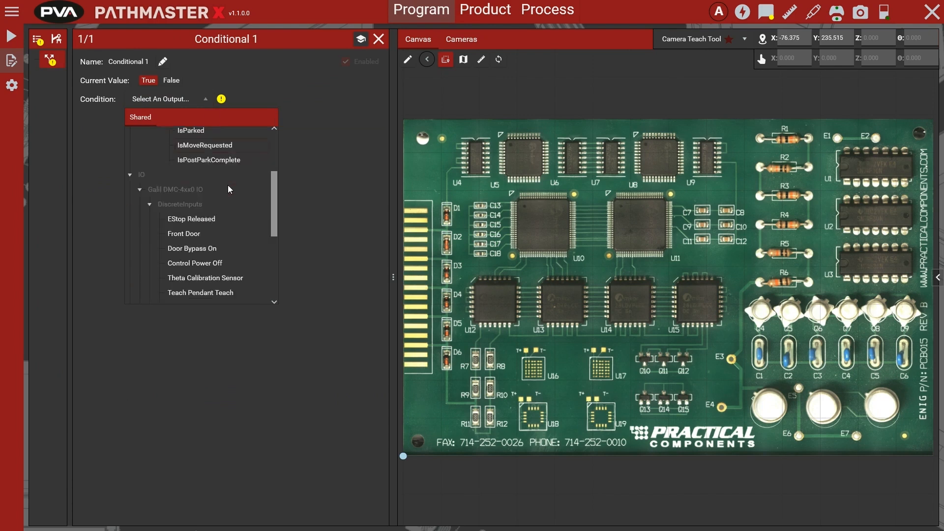
scroll(229, 185, "down", 10)
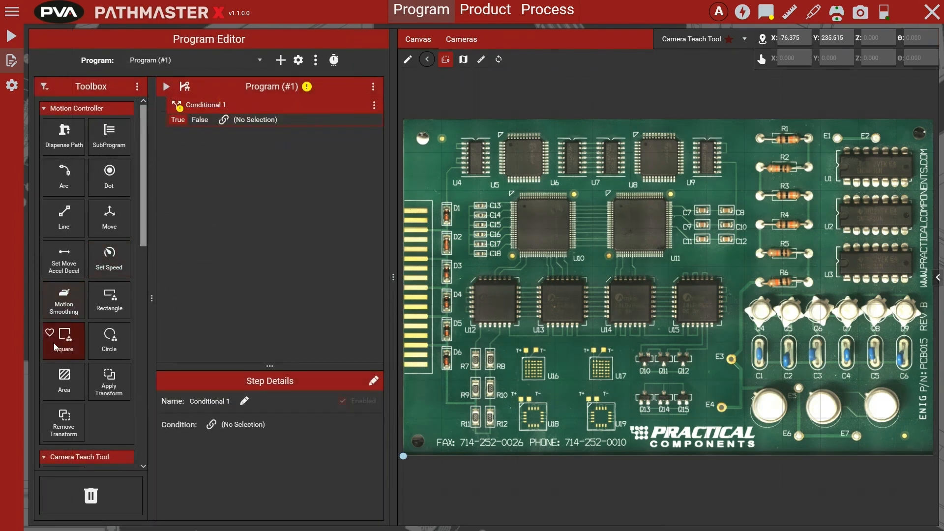
Add a Pattern Match step before Conditional 1 and set the conditional's condition to Pass from Pattern Match 1.
scroll(59, 354, "down", 3)
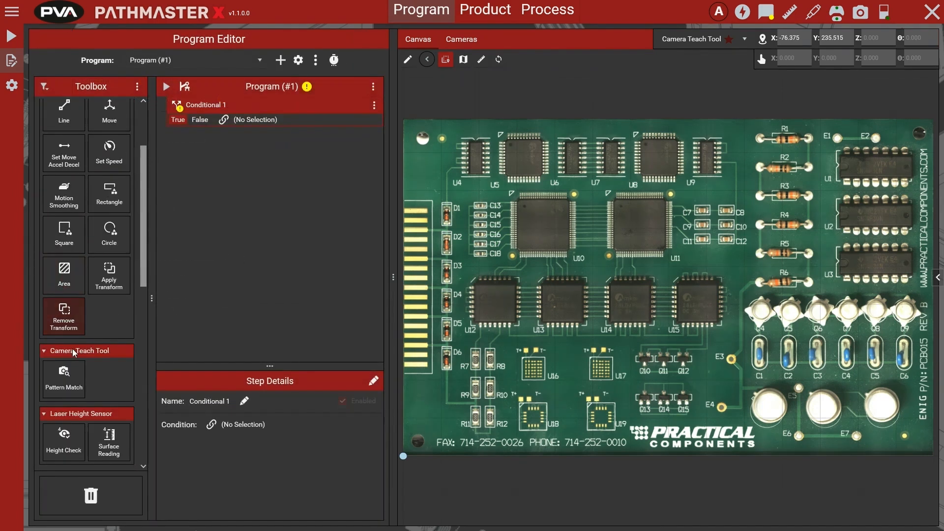
left_click_drag(69, 374, 253, 103)
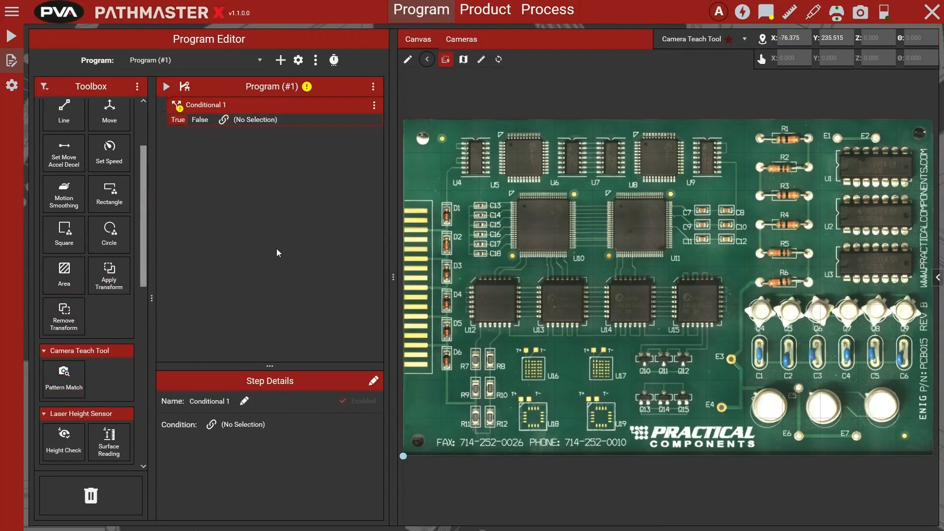
double_click(240, 130)
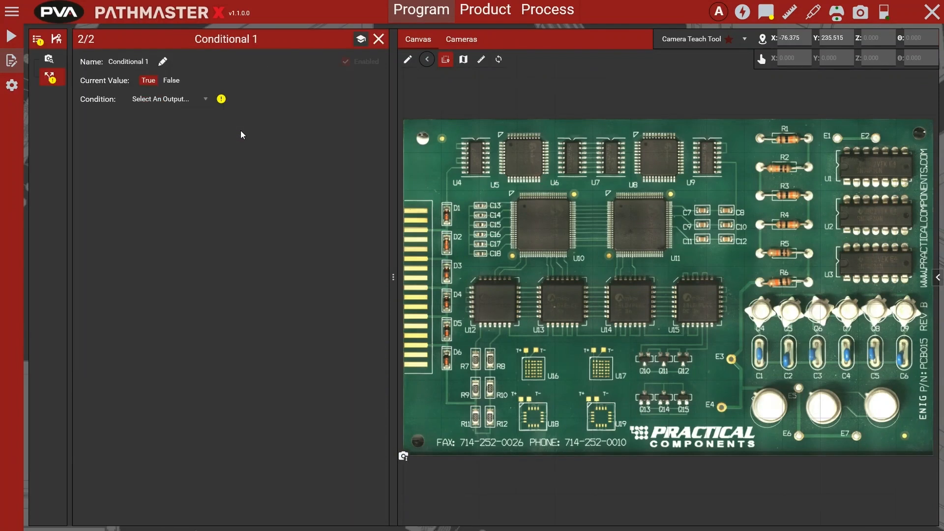
left_click(195, 99)
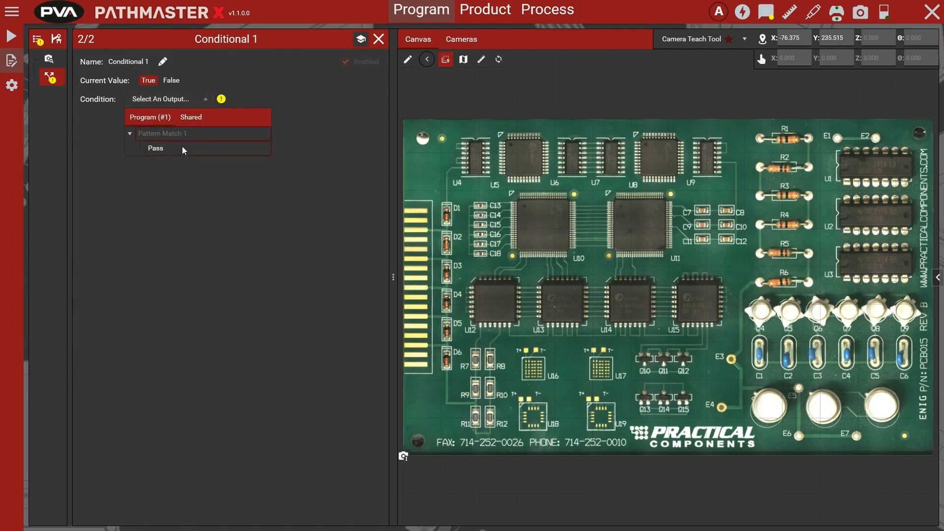
left_click(194, 117)
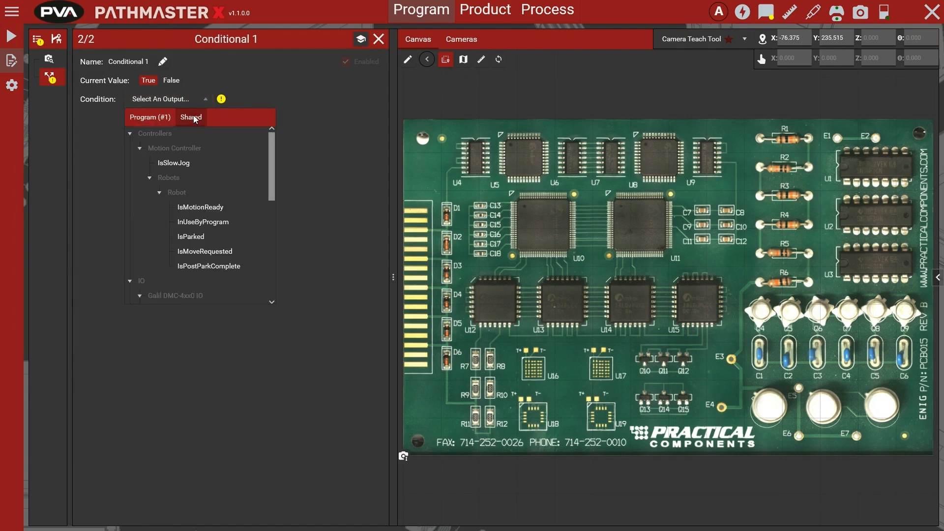
left_click(162, 118)
left_click(196, 118)
left_click(156, 117)
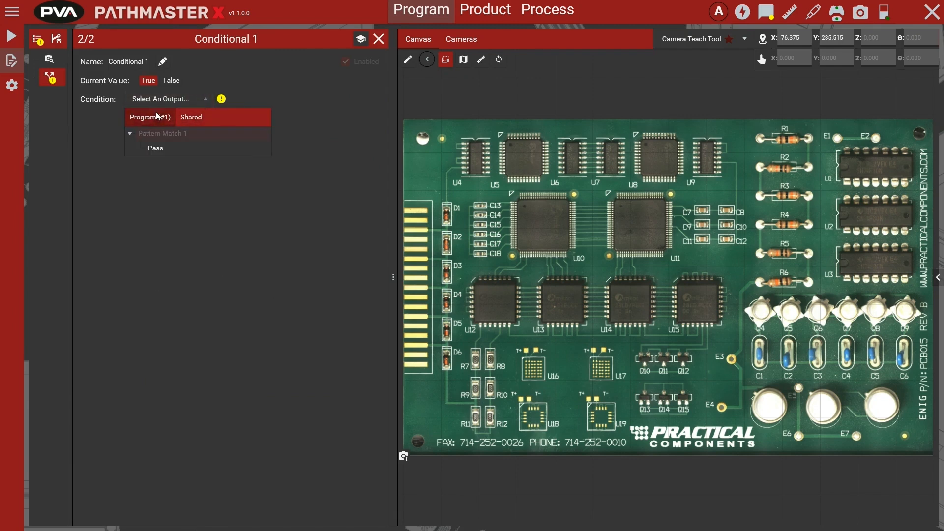
left_click(176, 149)
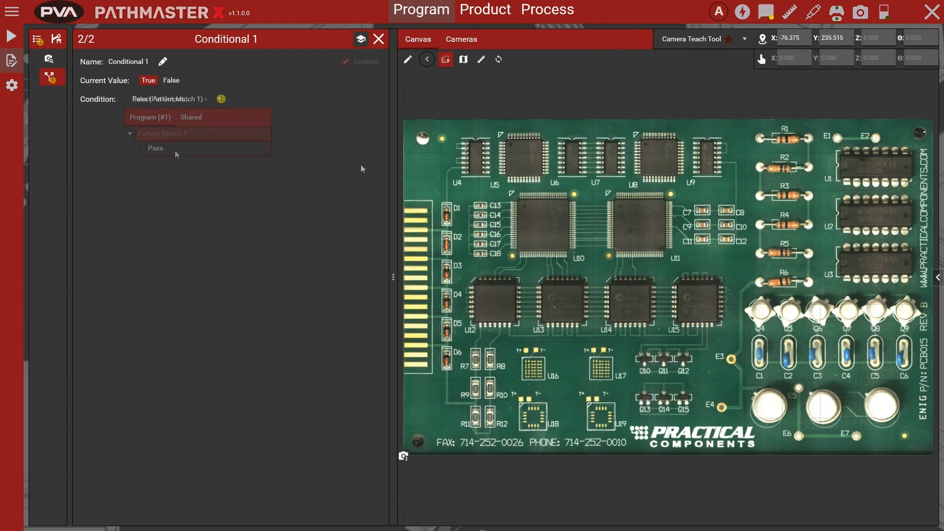
left_click(378, 39)
Add a Dispense Path inside the True branch of Conditional 1.
left_click_drag(69, 144, 244, 131)
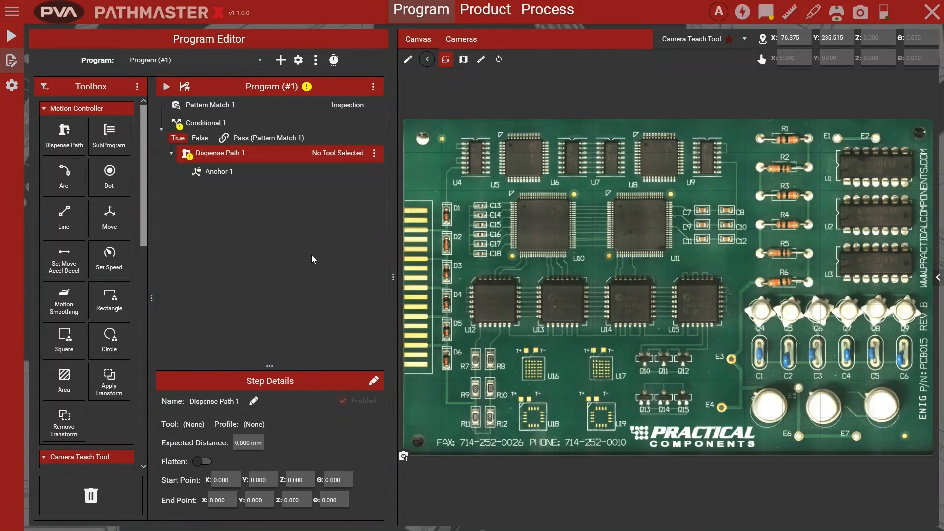
Show the advanced settings of Conditional 1 and open the function option for its condition.
double_click(259, 126)
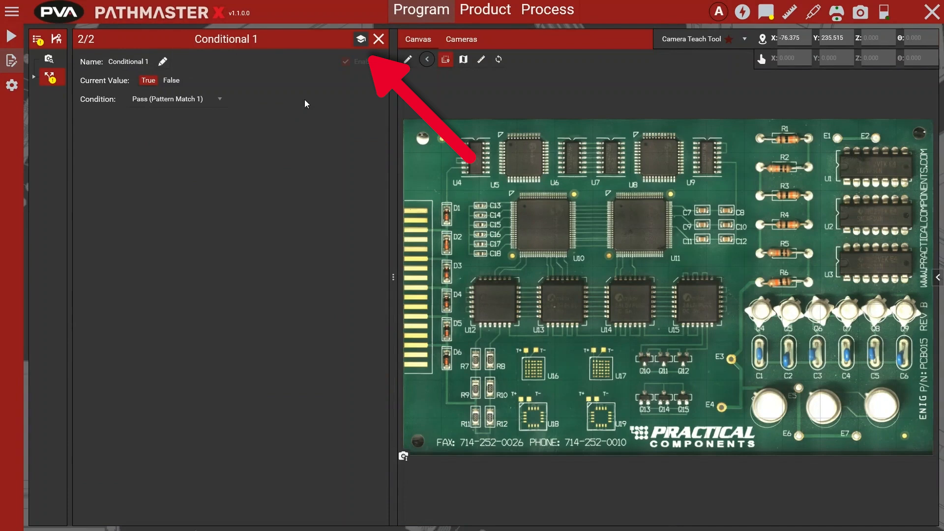
left_click(361, 40)
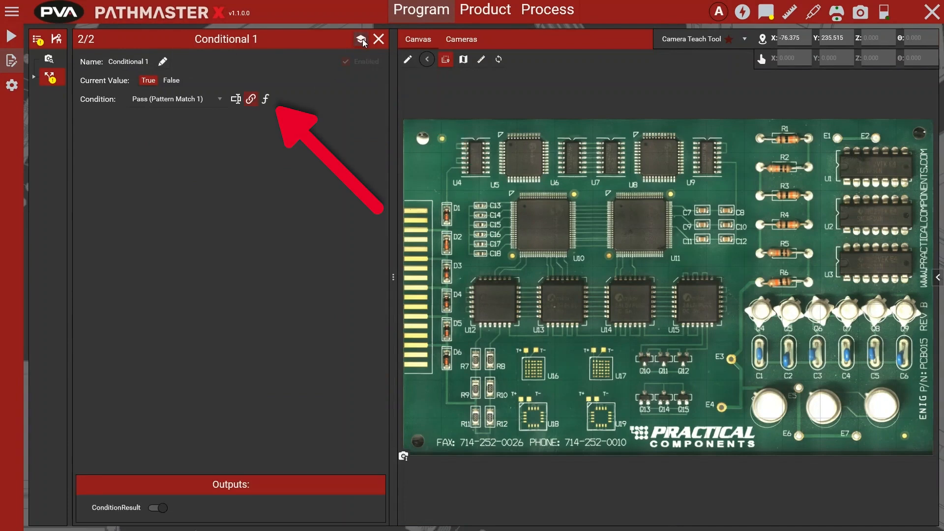
left_click(265, 100)
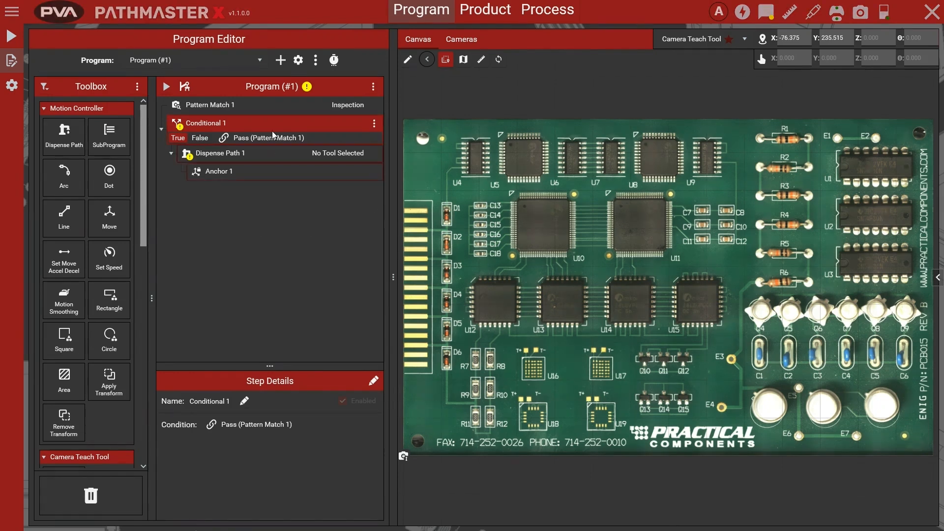
Switch to the Bad Mark Example program and review its Inspection step and the branches of Conditional 1.
left_click(261, 60)
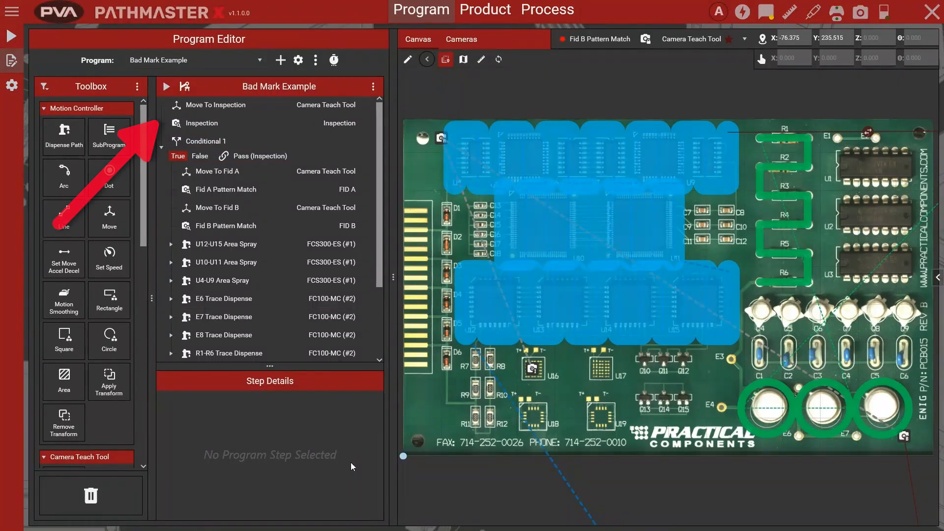
left_click(245, 126)
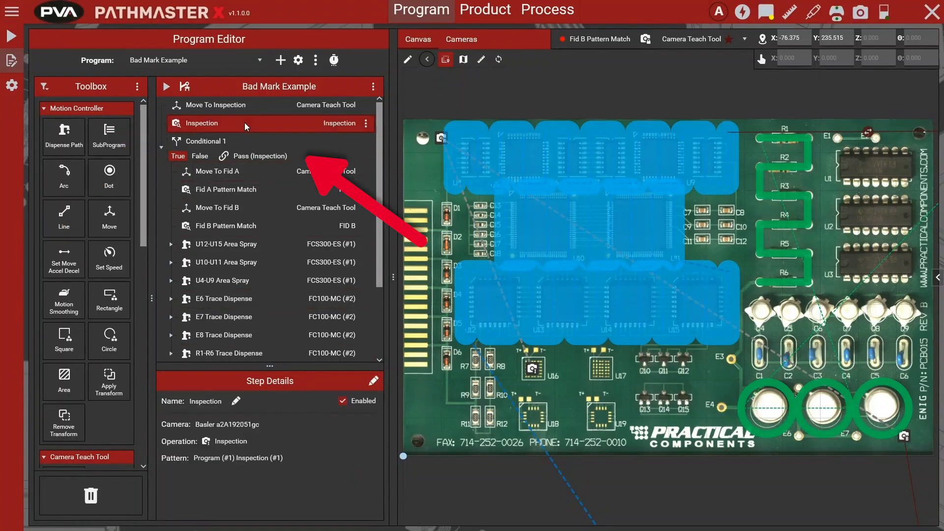
left_click(251, 146)
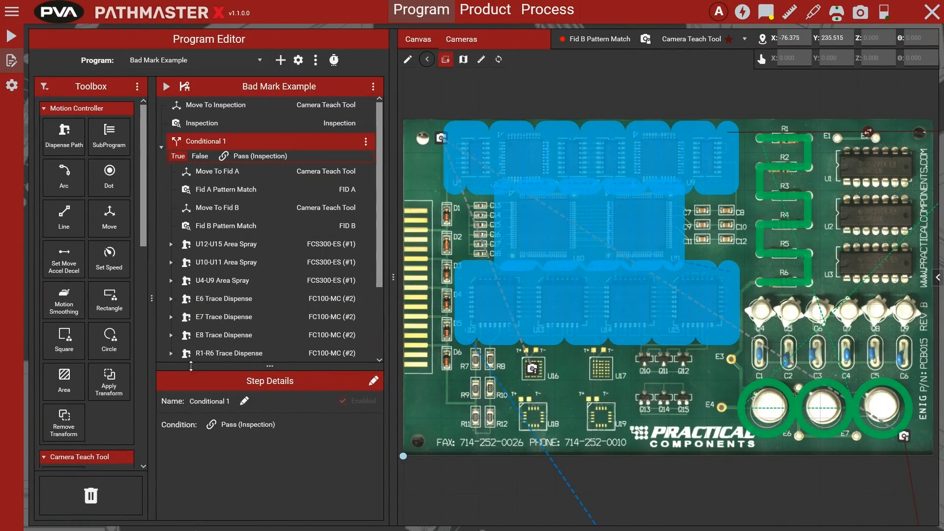
left_click(201, 157)
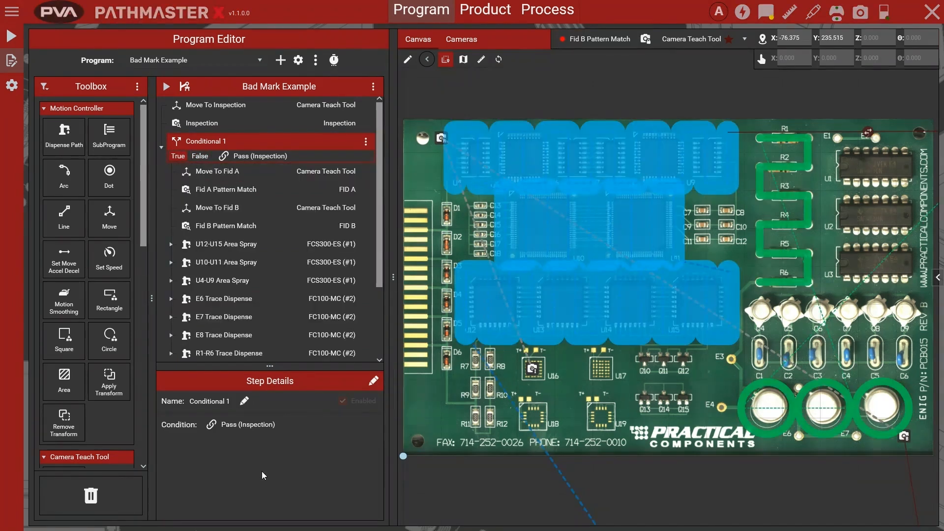
Run the whole Bad Mark Example program on Conditional 1's False branch with Evaluate Conditionals turned off.
left_click(167, 88)
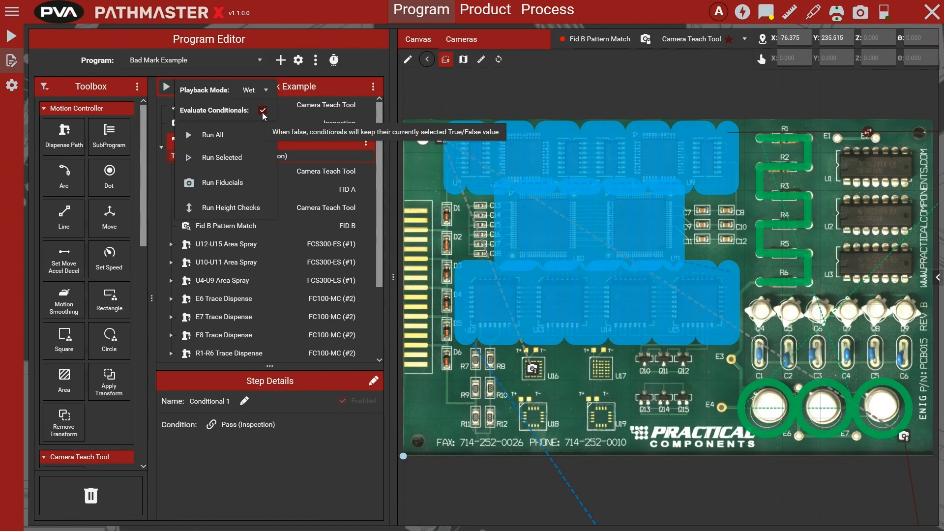
left_click(256, 470)
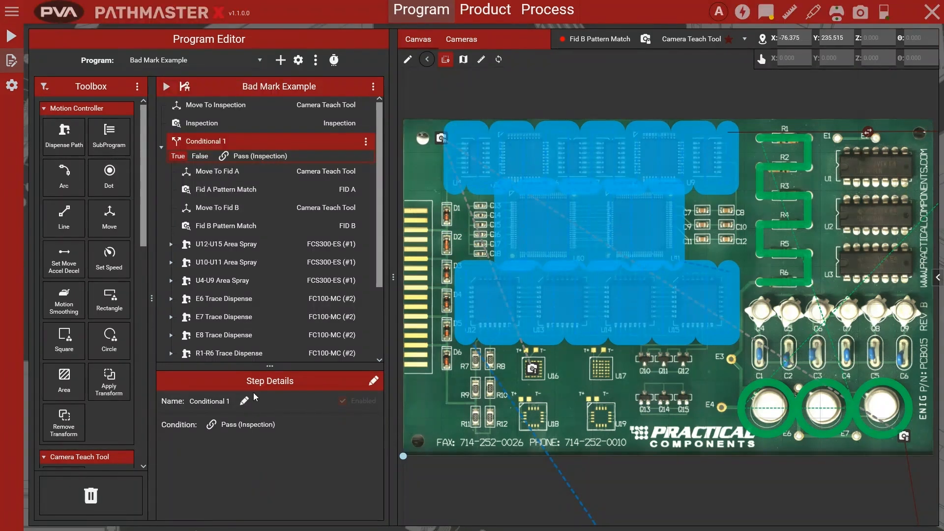
left_click(205, 157)
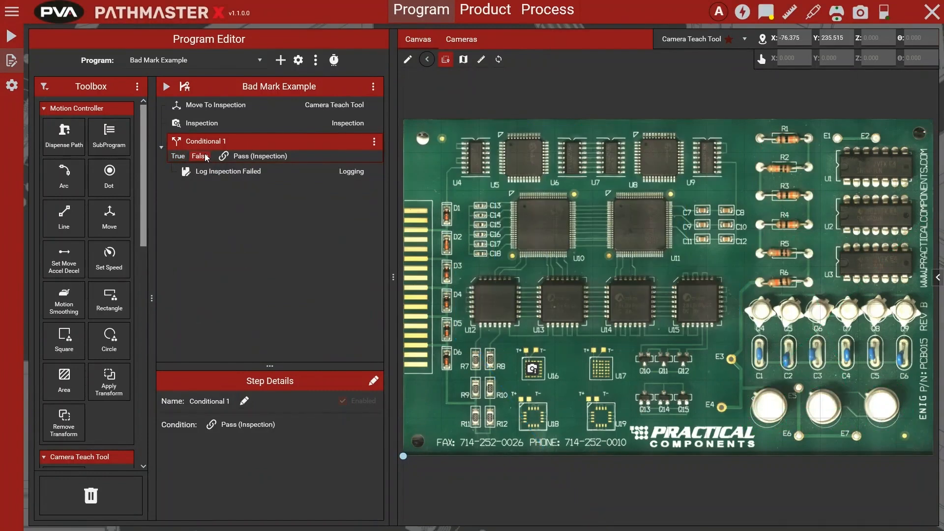
left_click(165, 87)
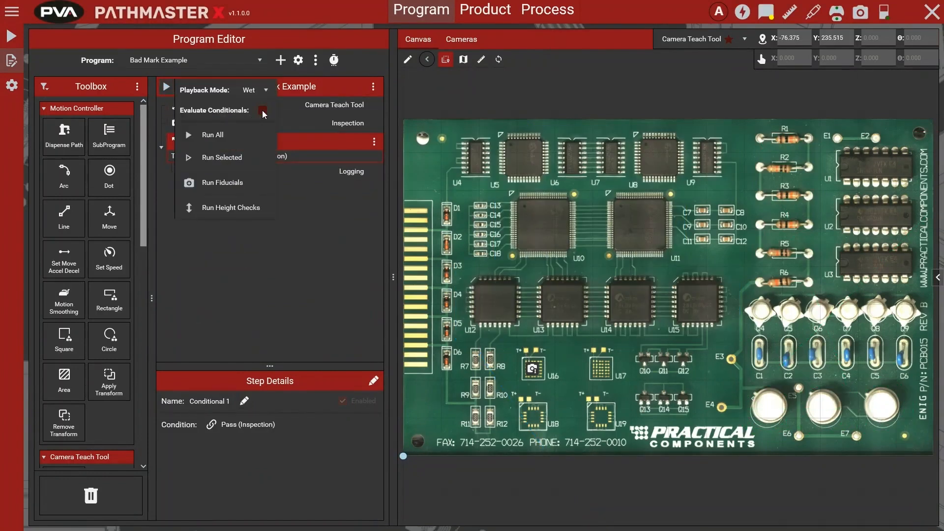
left_click(237, 134)
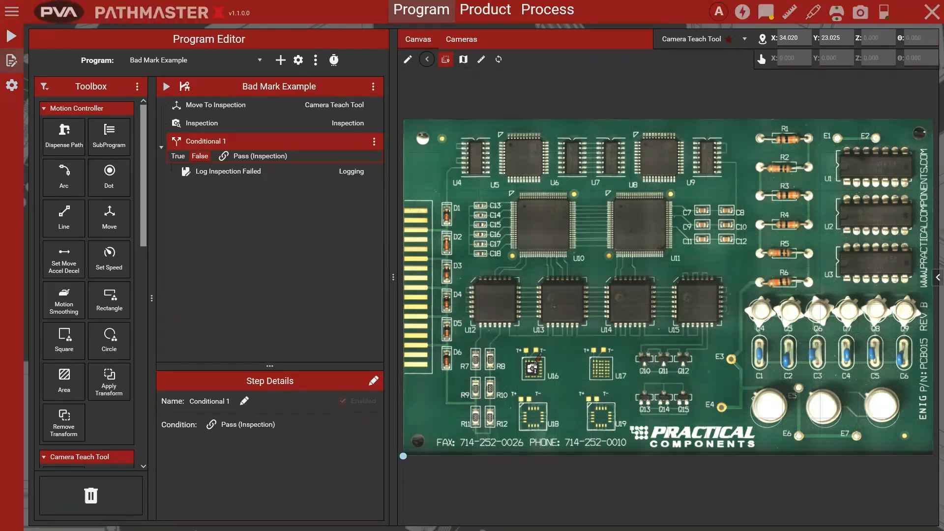
Open the Inspection step and test its pattern.
double_click(286, 121)
left_click(258, 107)
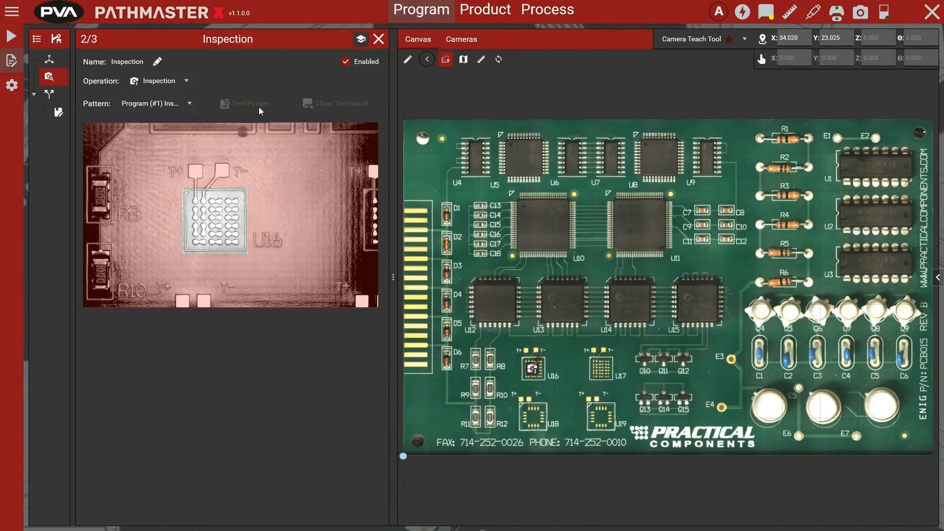
left_click(378, 41)
Run all steps of the Bad Mark Example program again.
left_click(166, 87)
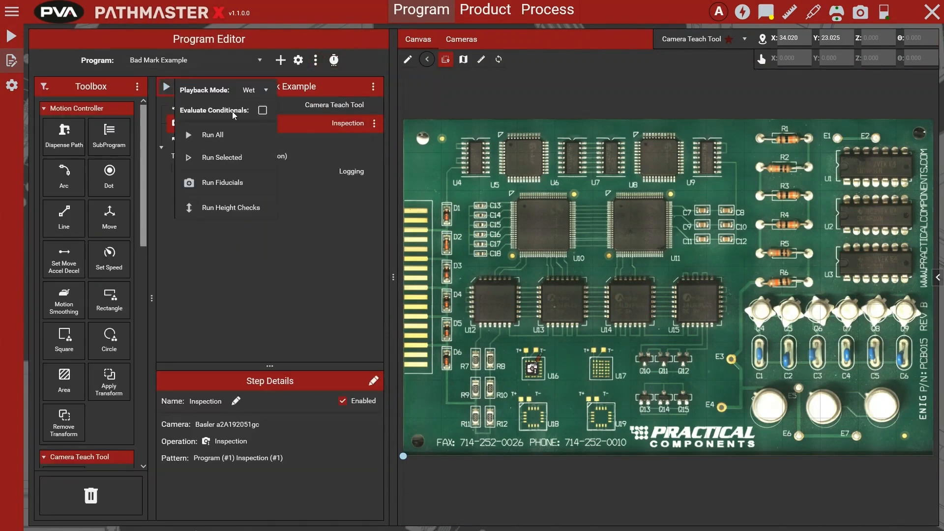
left_click(242, 133)
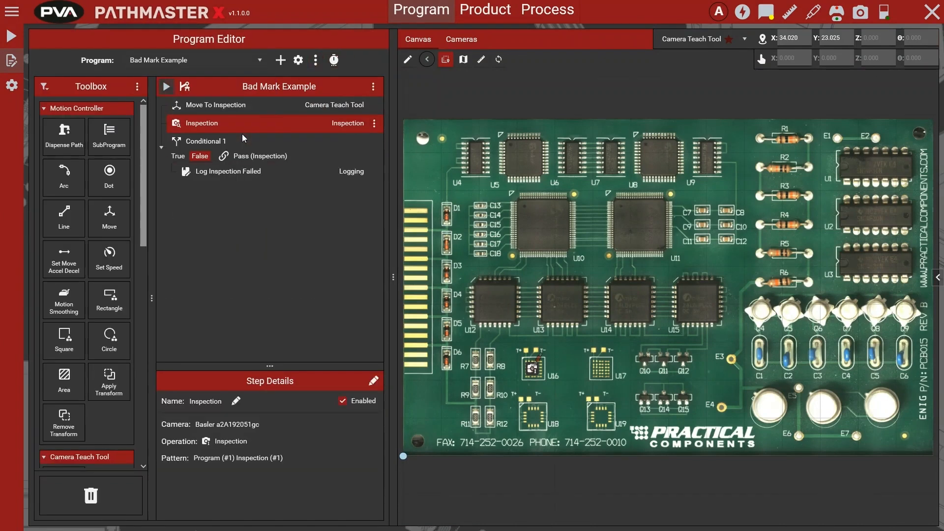